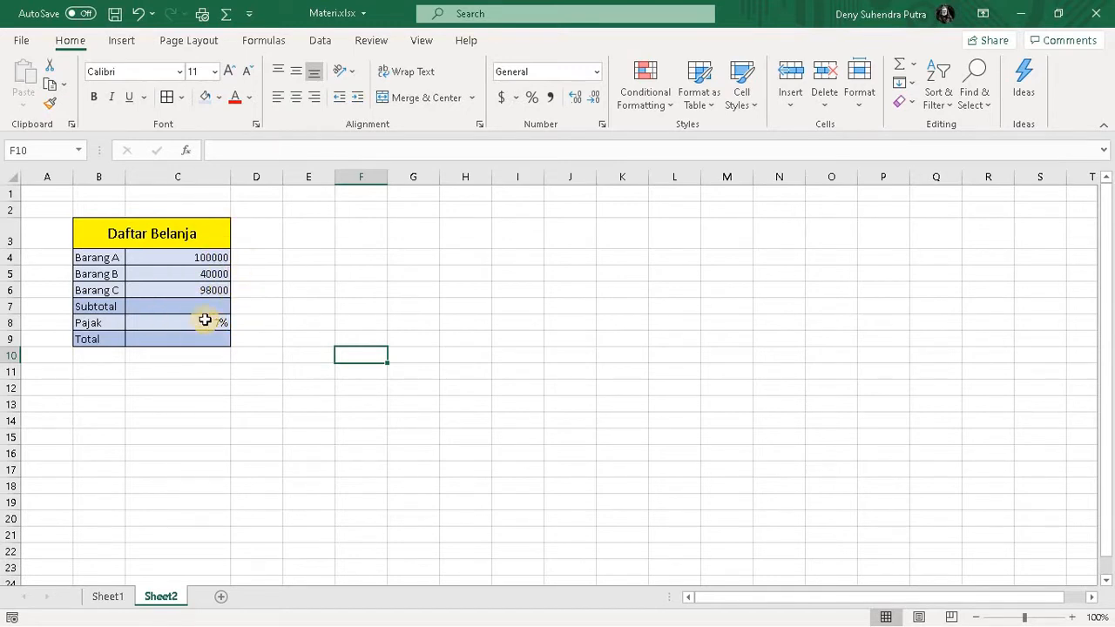
Enter the formula =C4+C5+C6 in the Subtotal cell C7 to add the three item prices.
click(186, 307)
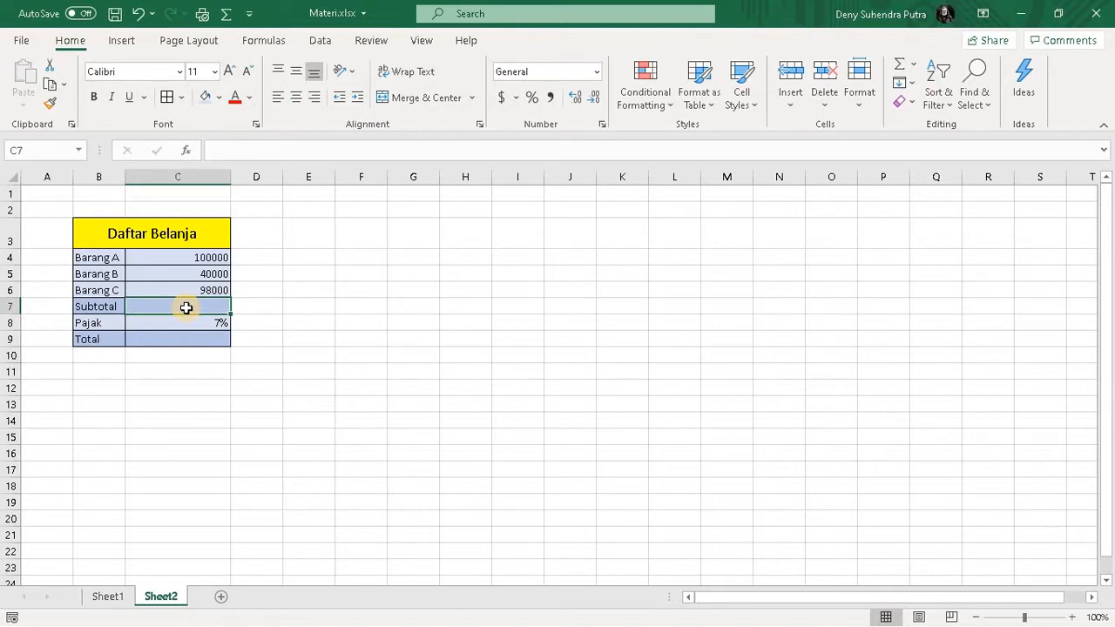
text(=)
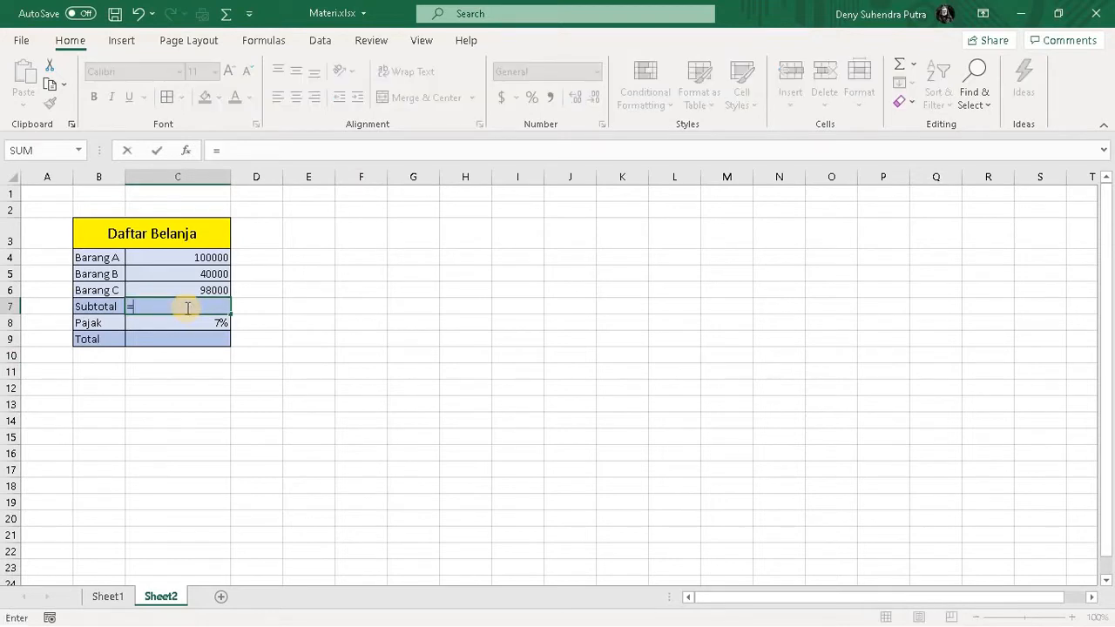
click(188, 257)
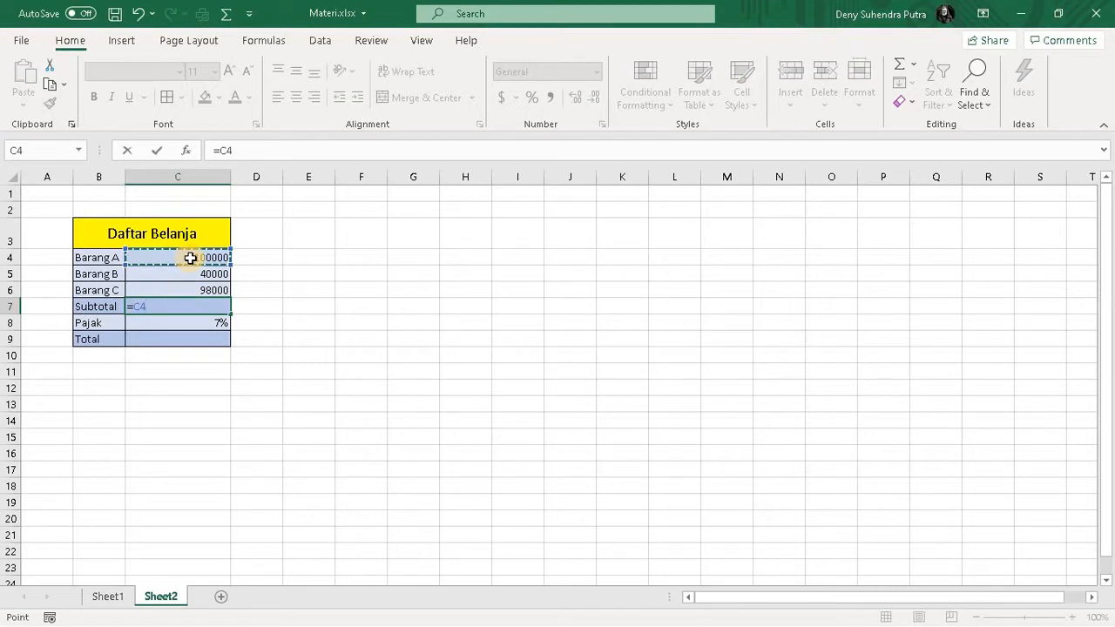
text(+)
click(198, 275)
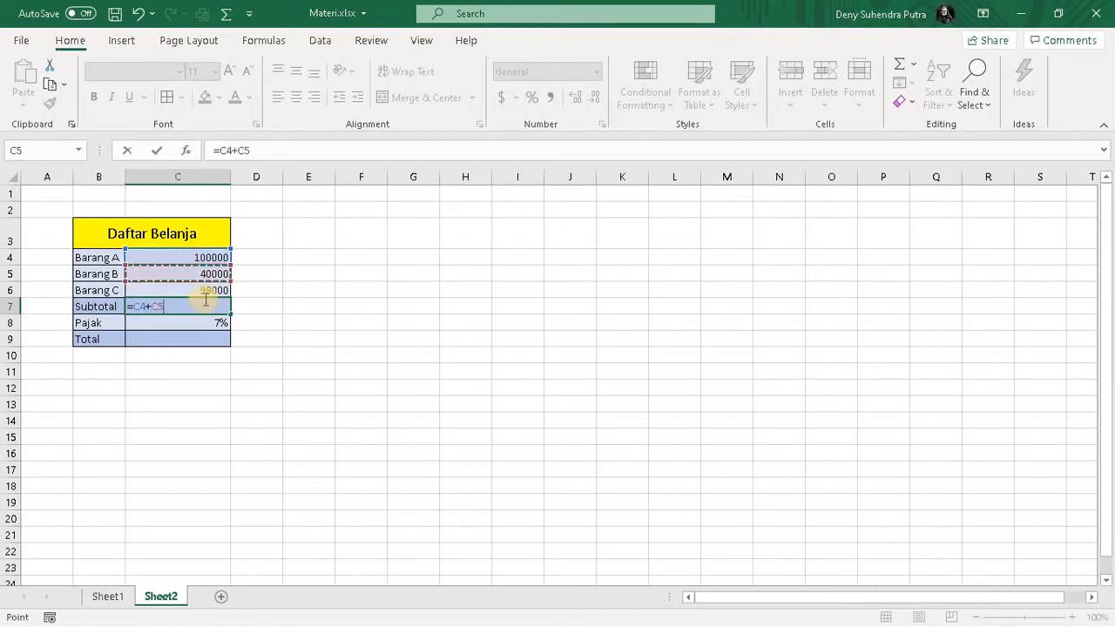
text(+)
click(201, 292)
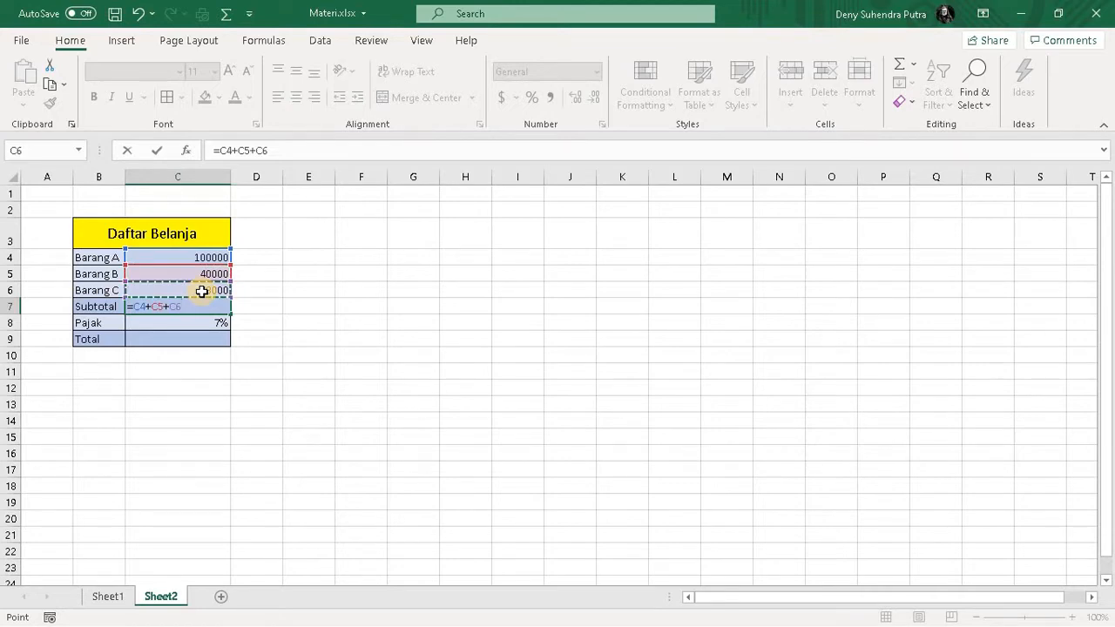
key(Return)
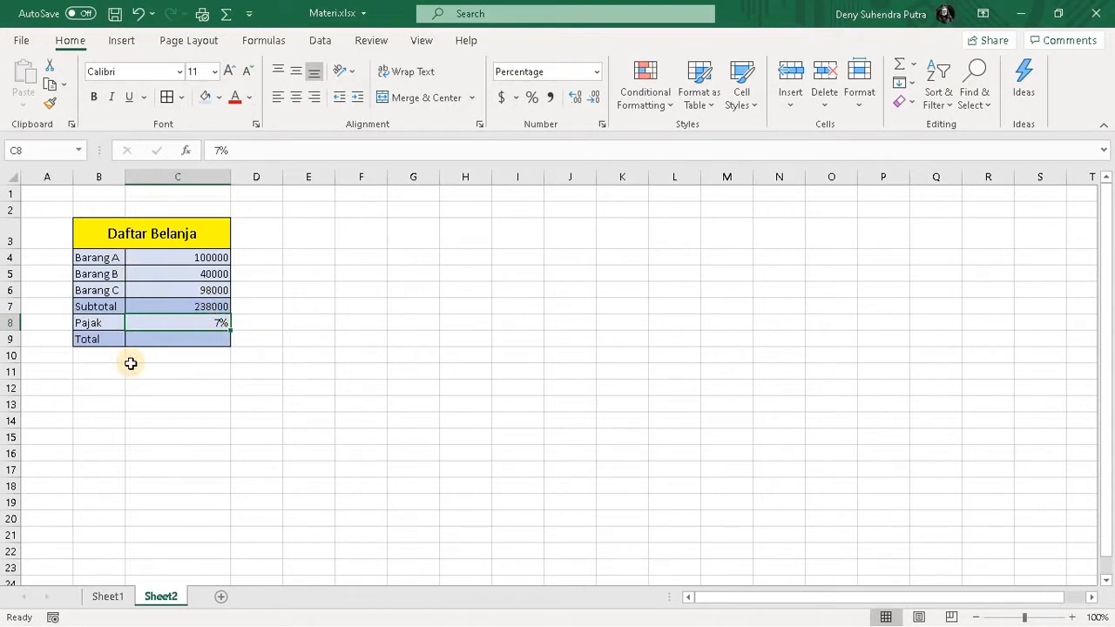
Enter the formula =C7*C8 in the Total cell C9 to multiply the subtotal by the tax rate.
click(175, 340)
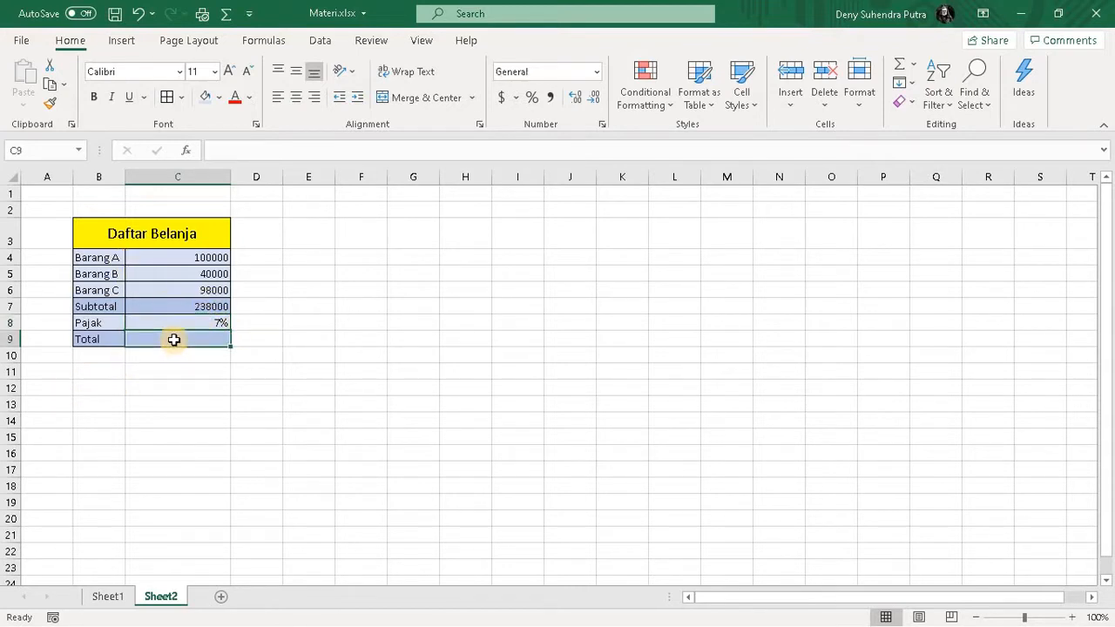
text(=)
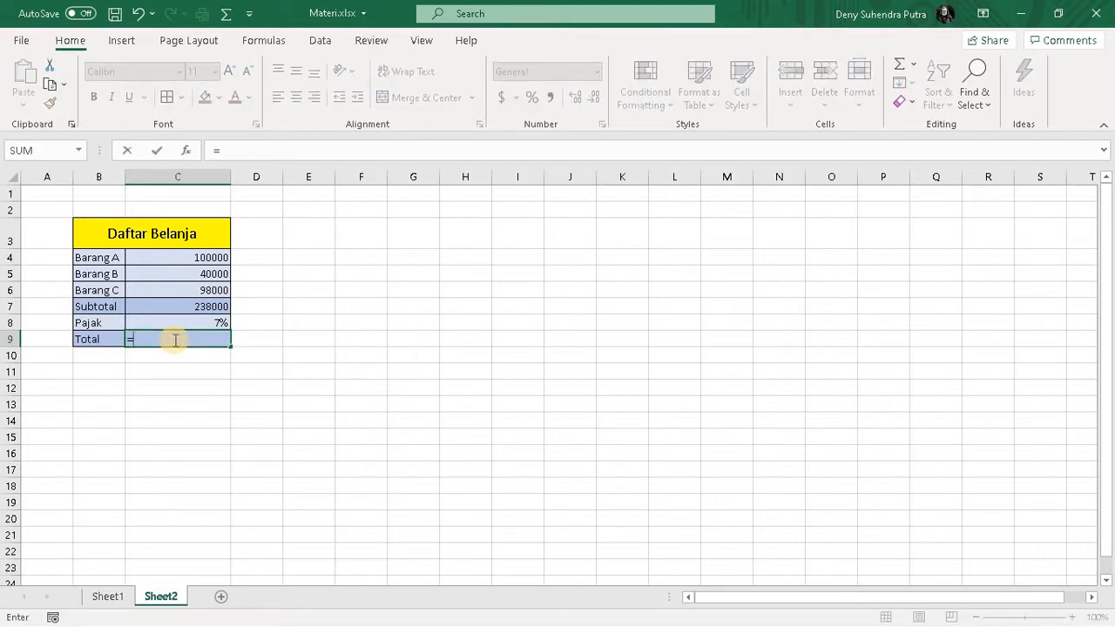
click(200, 306)
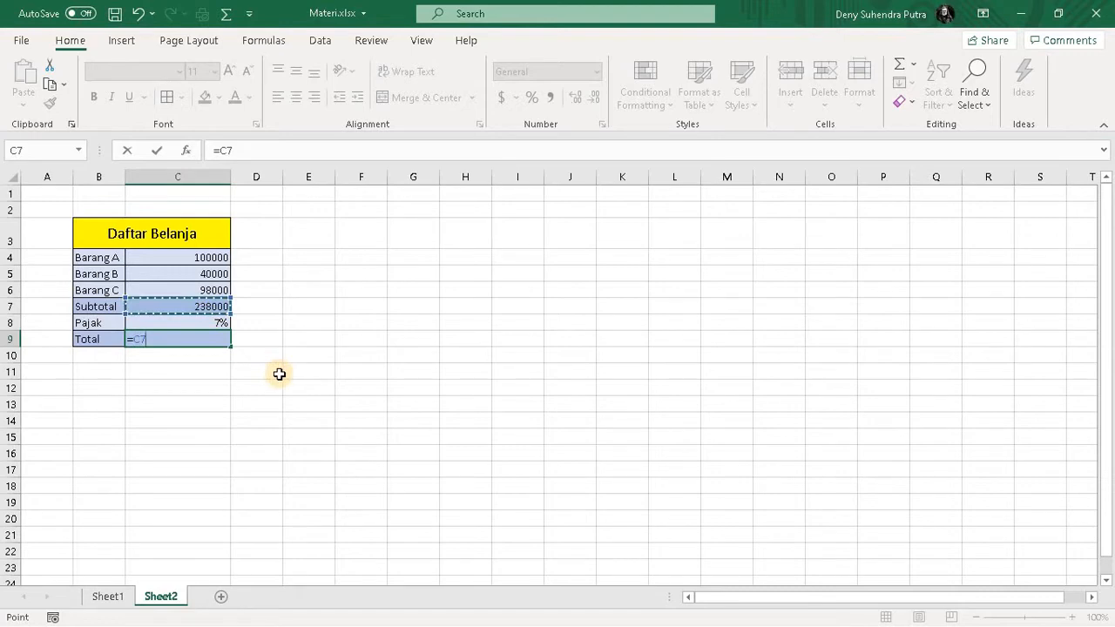
text(*)
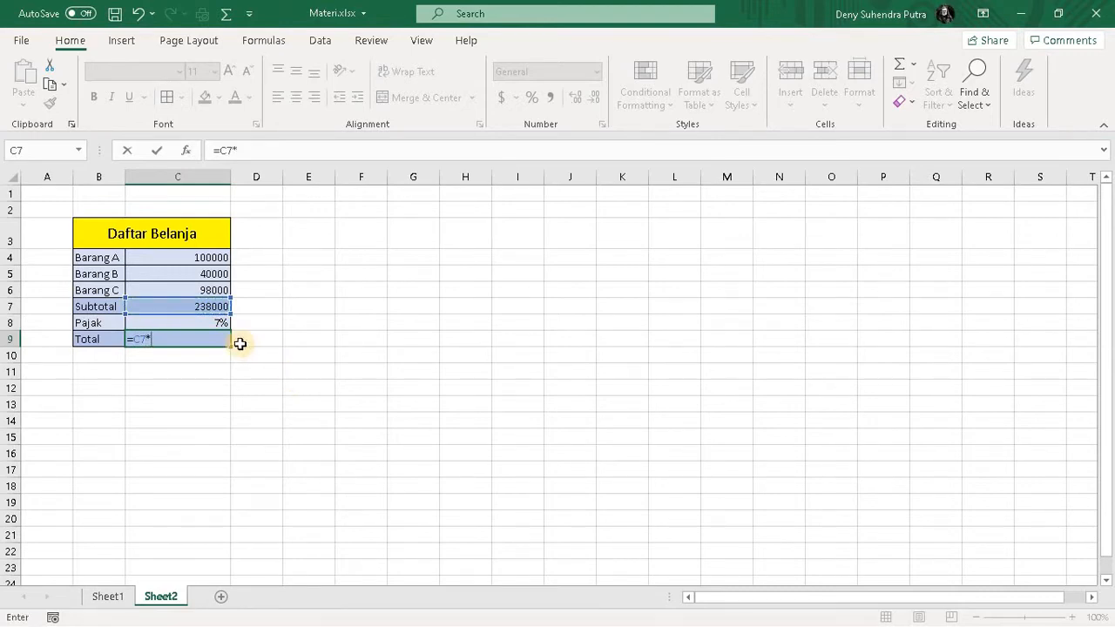
click(196, 323)
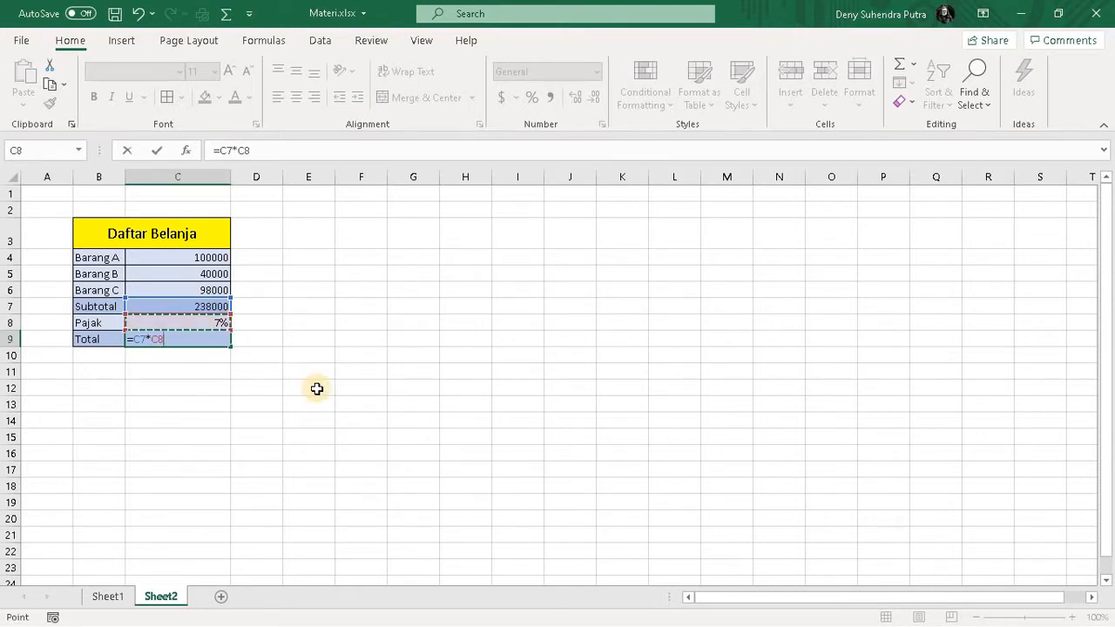
key(Return)
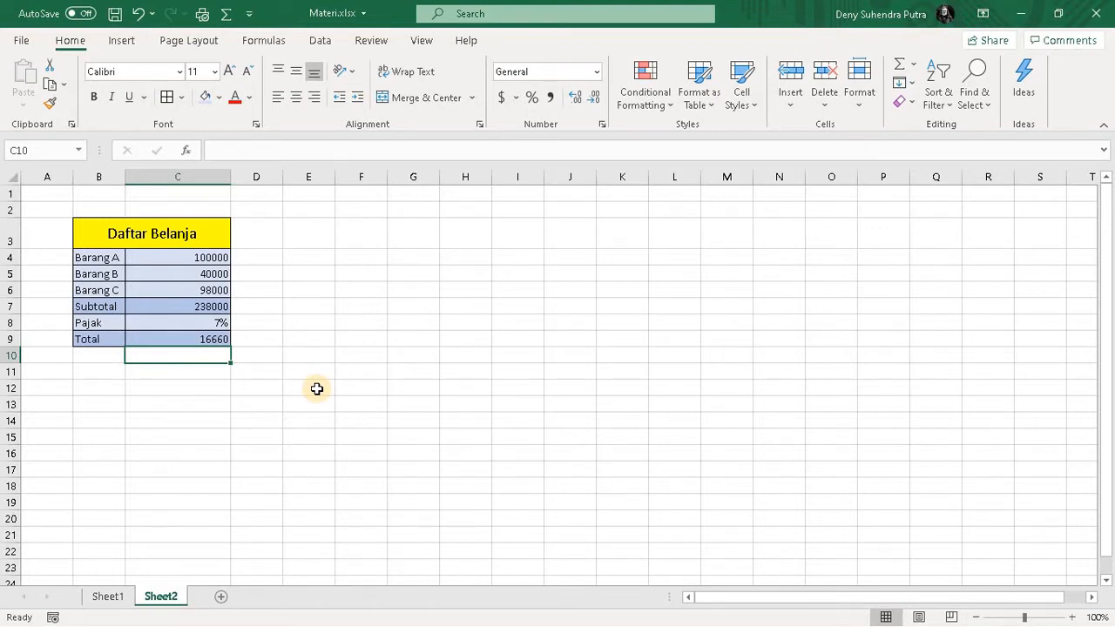
Replace the Total formula in C9 with =C7*C8+1.
click(220, 339)
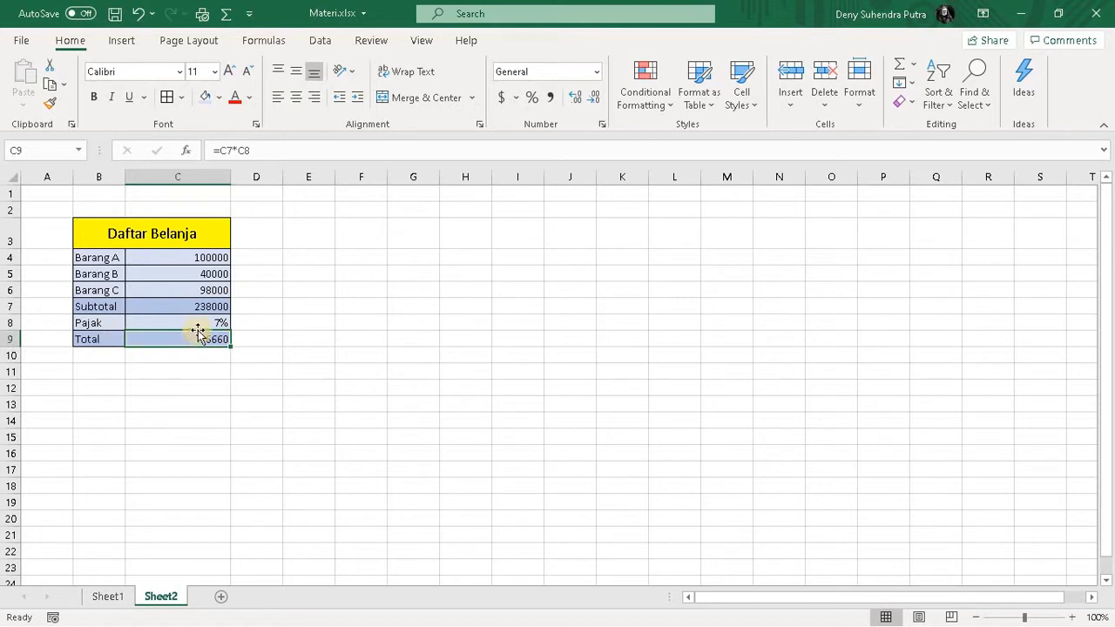
click(195, 306)
click(201, 351)
click(201, 339)
text(=)
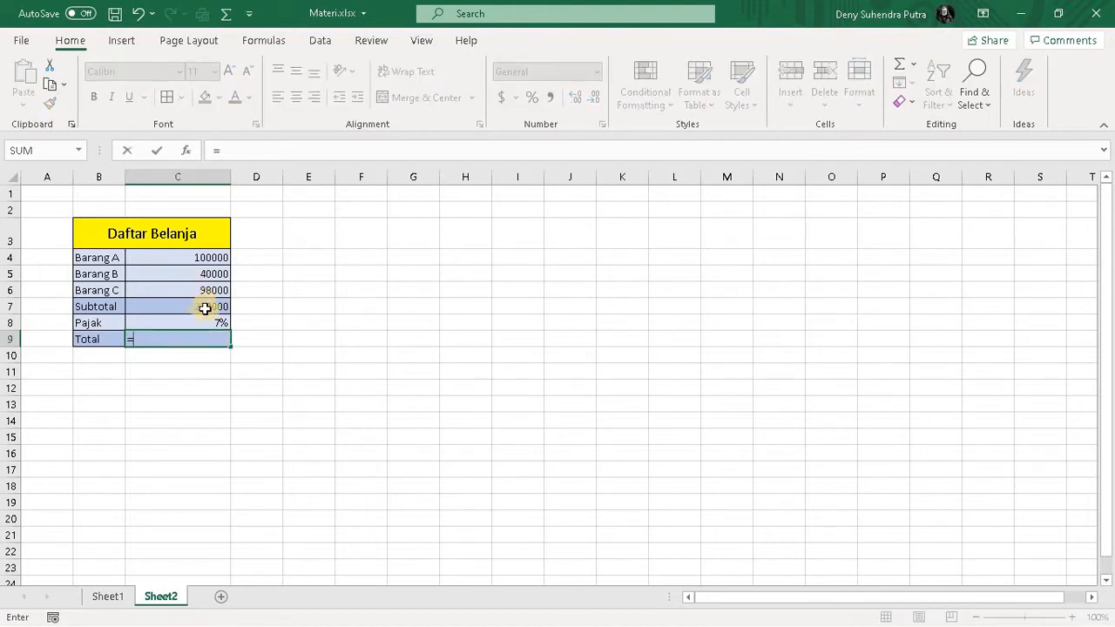
click(205, 309)
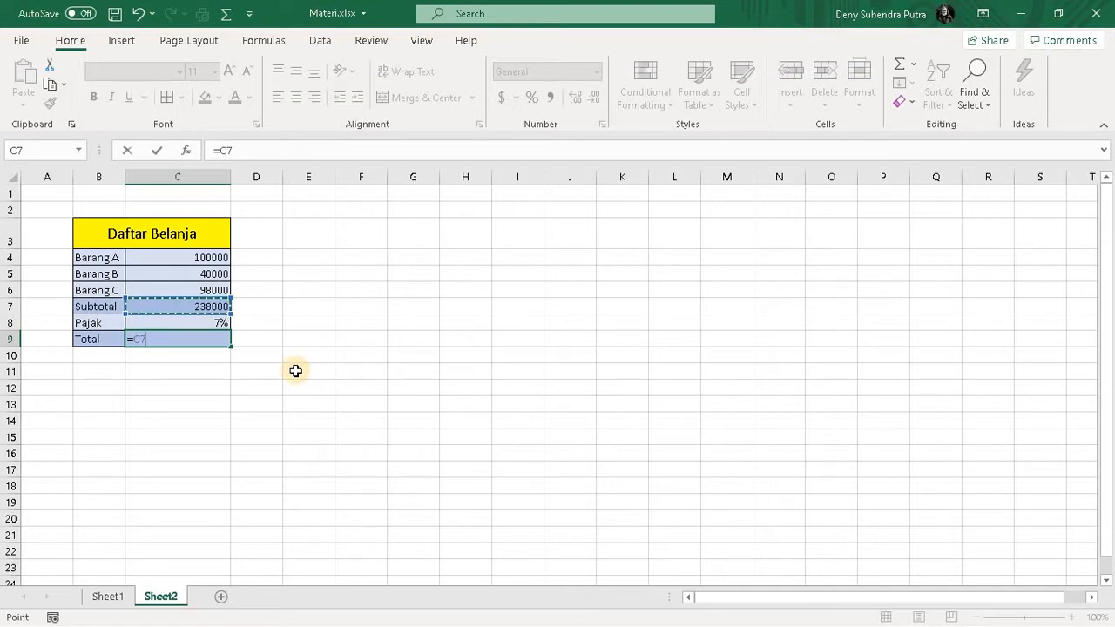
text(*)
click(219, 323)
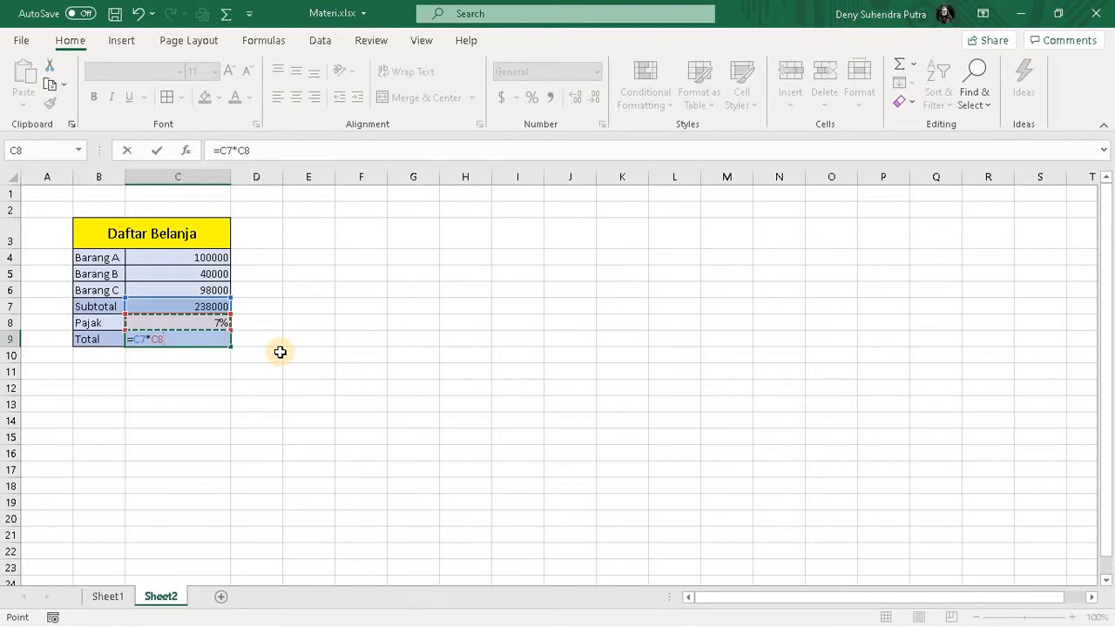
text(+1)
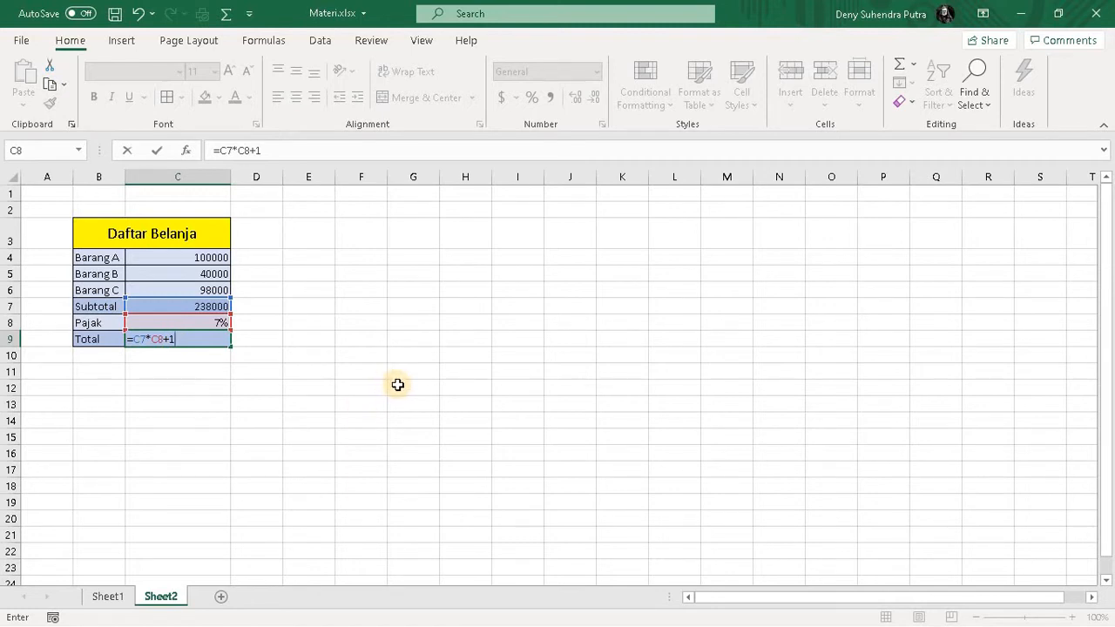
key(Return)
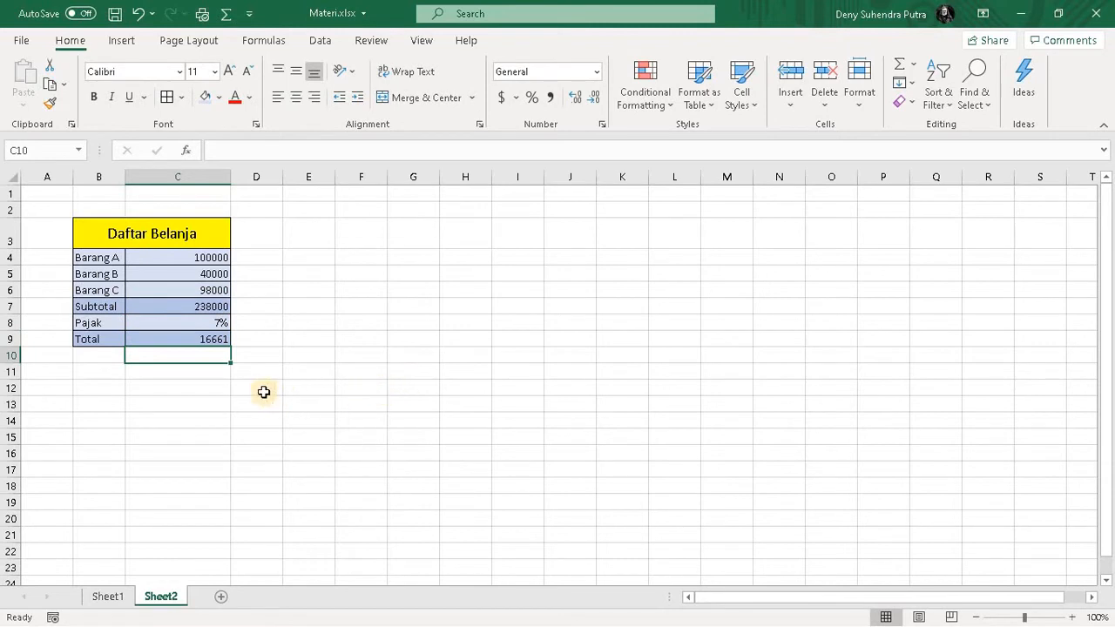
Step through the Total formula =C7*C8+1 in C9 with Evaluate Formula to examine its calculation order, and close the evaluation.
click(224, 338)
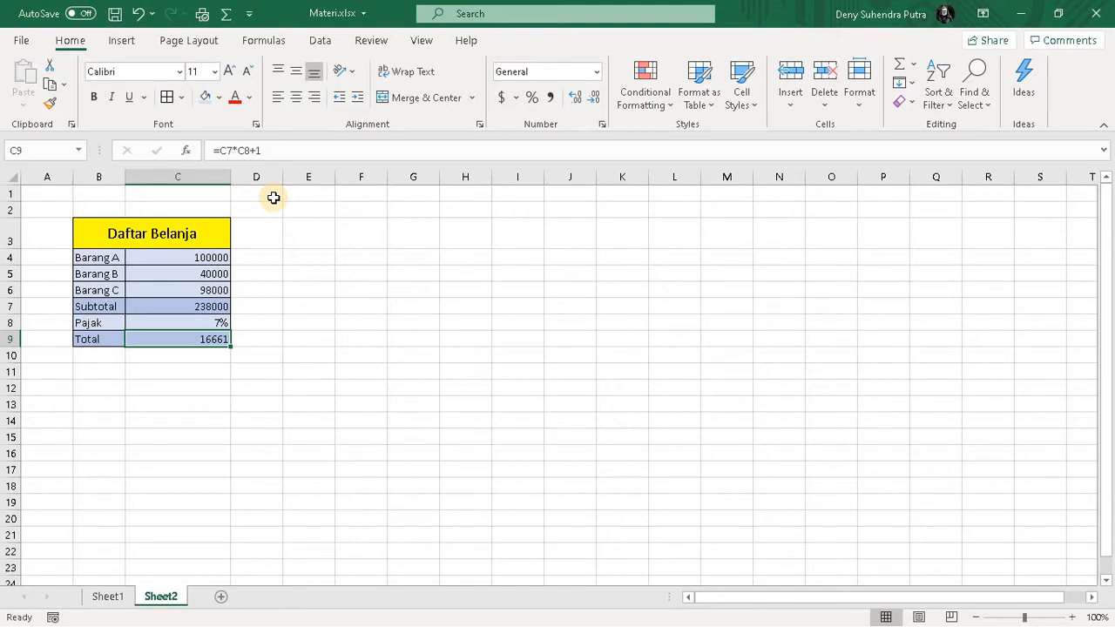
click(267, 43)
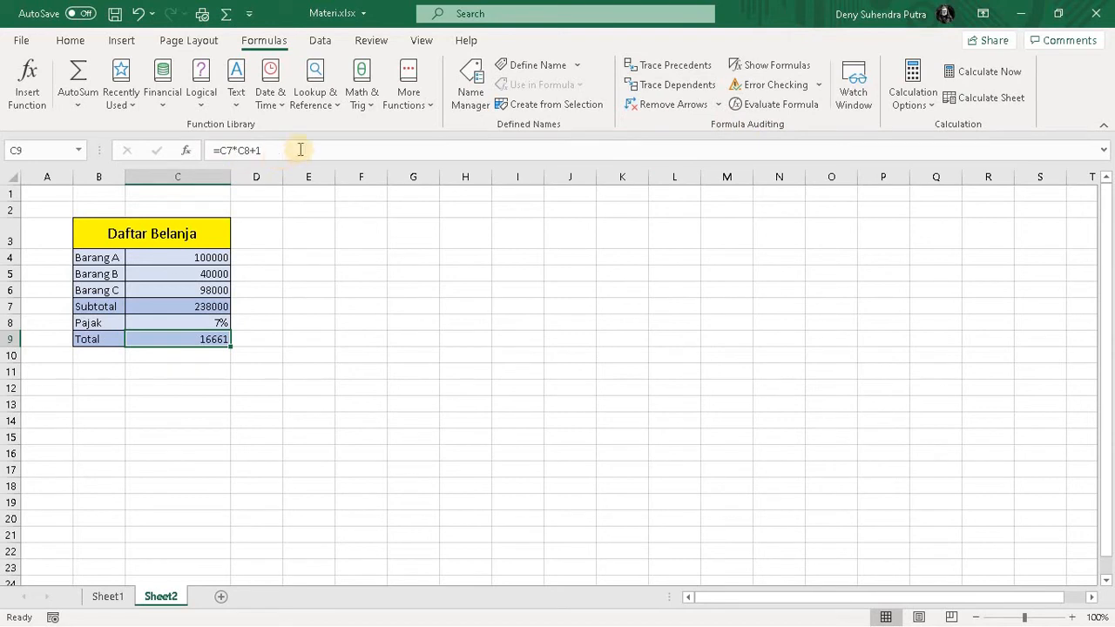
click(775, 106)
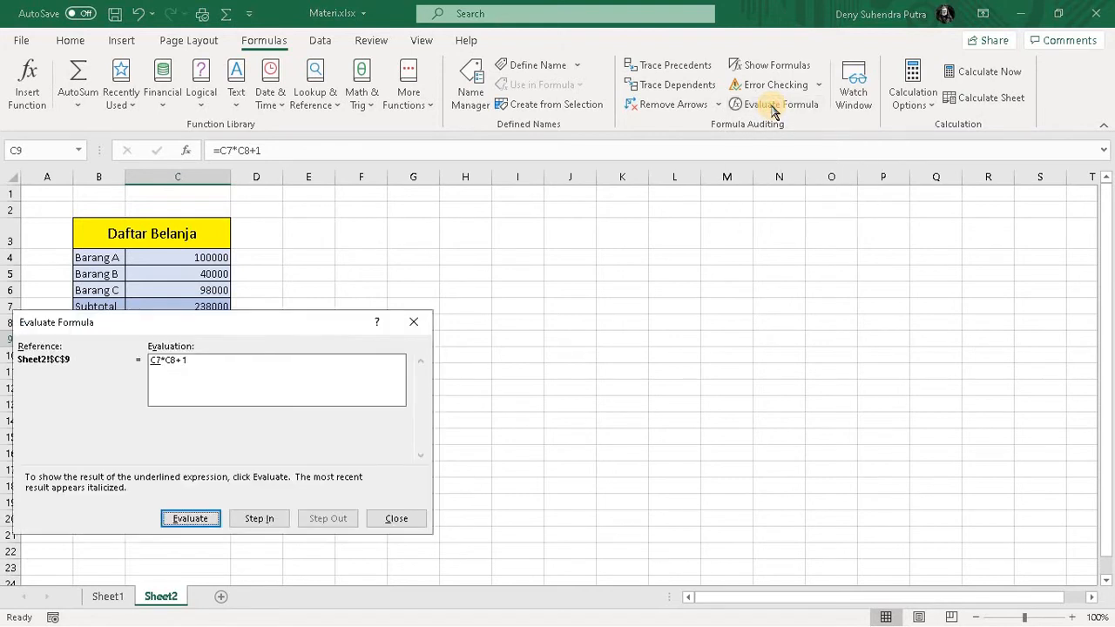
drag(323, 313, 577, 200)
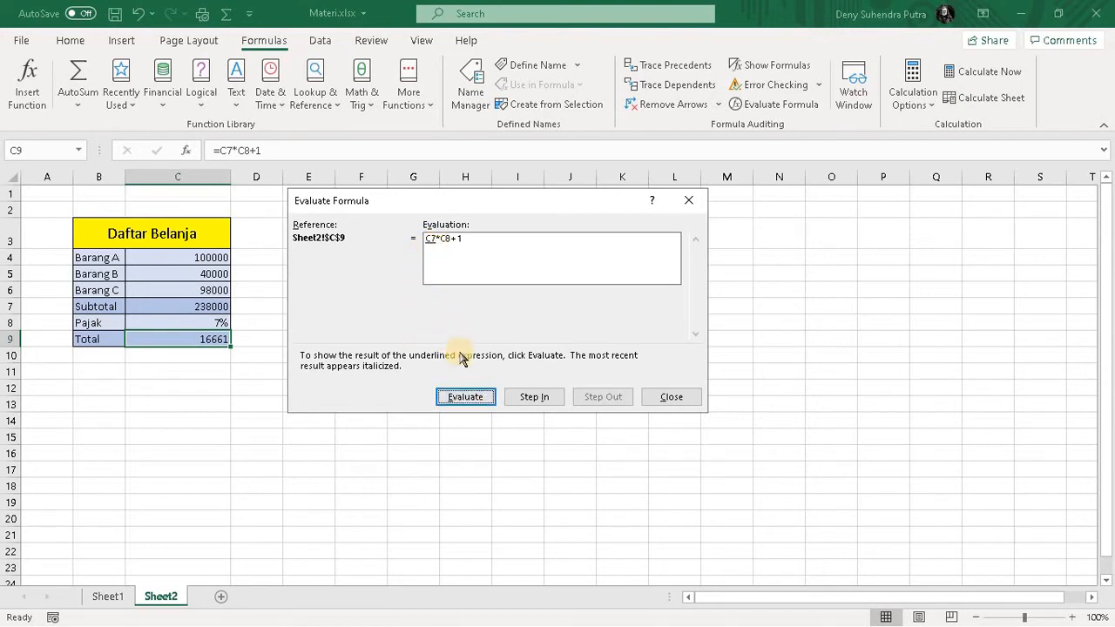
click(465, 398)
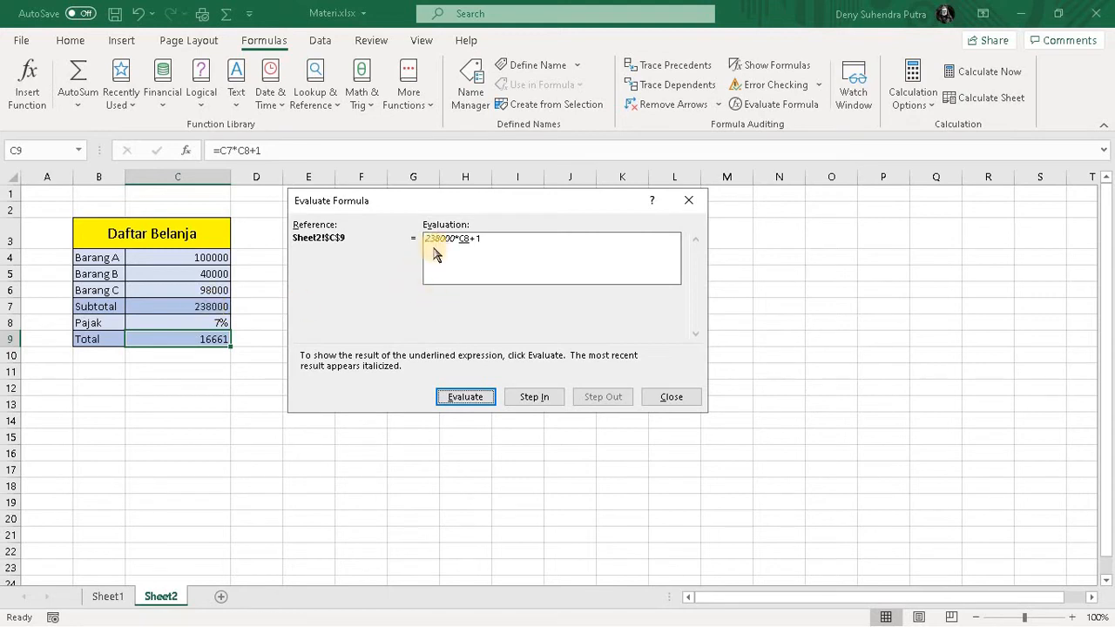
click(463, 399)
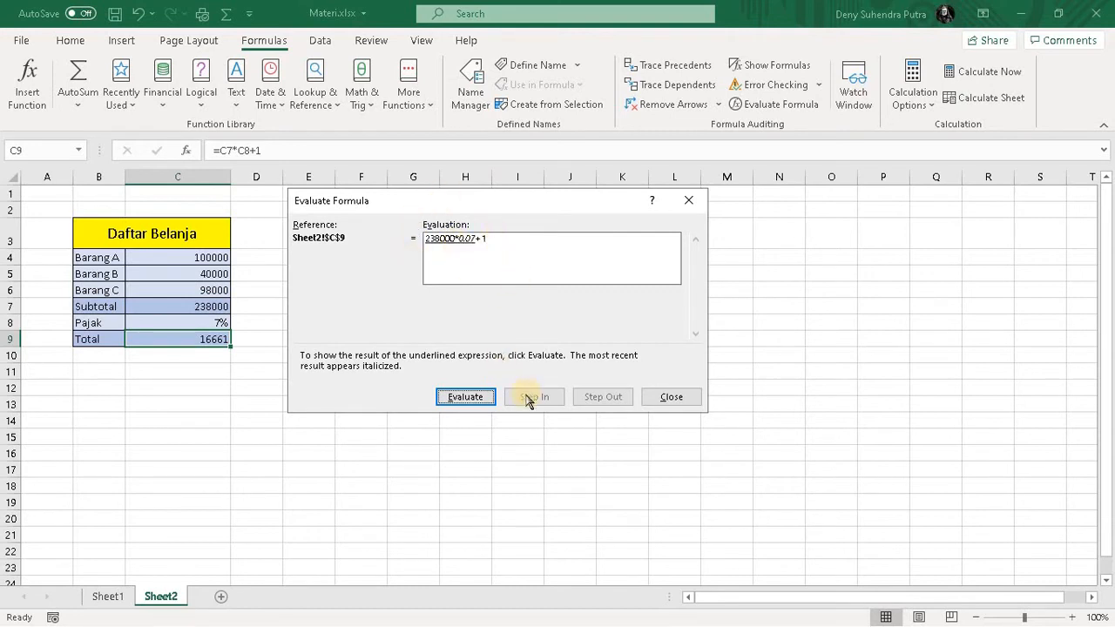
click(476, 400)
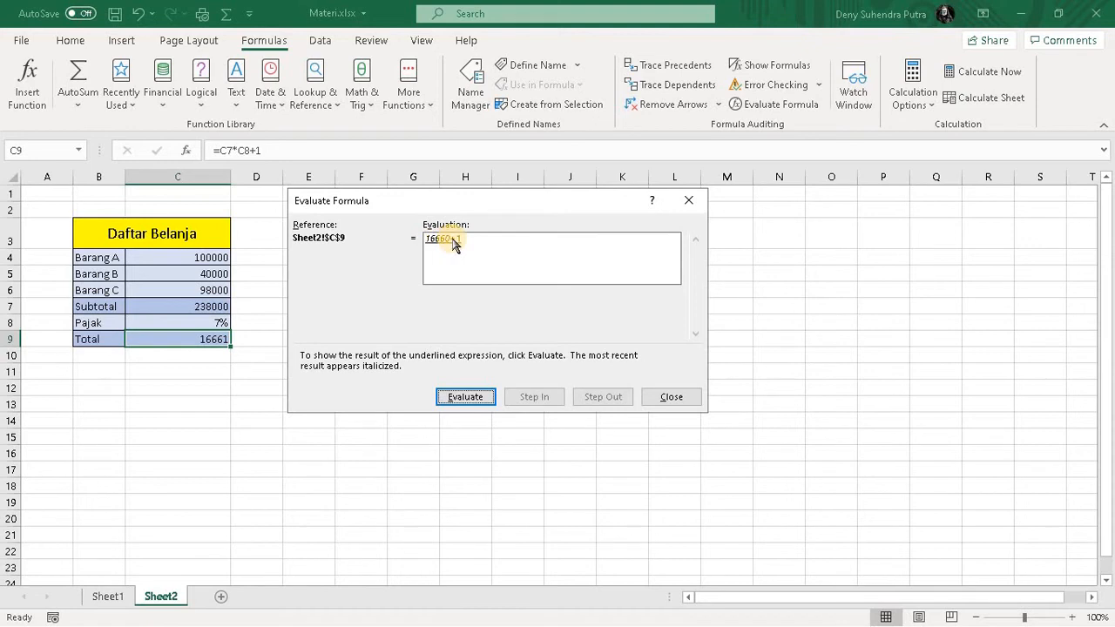
click(478, 397)
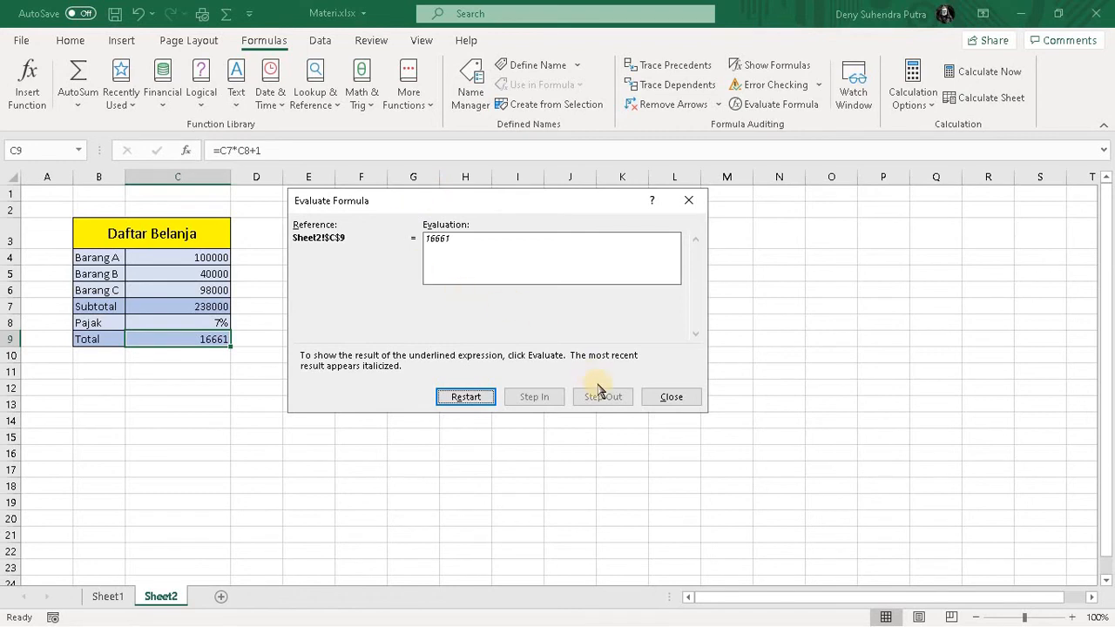
click(652, 398)
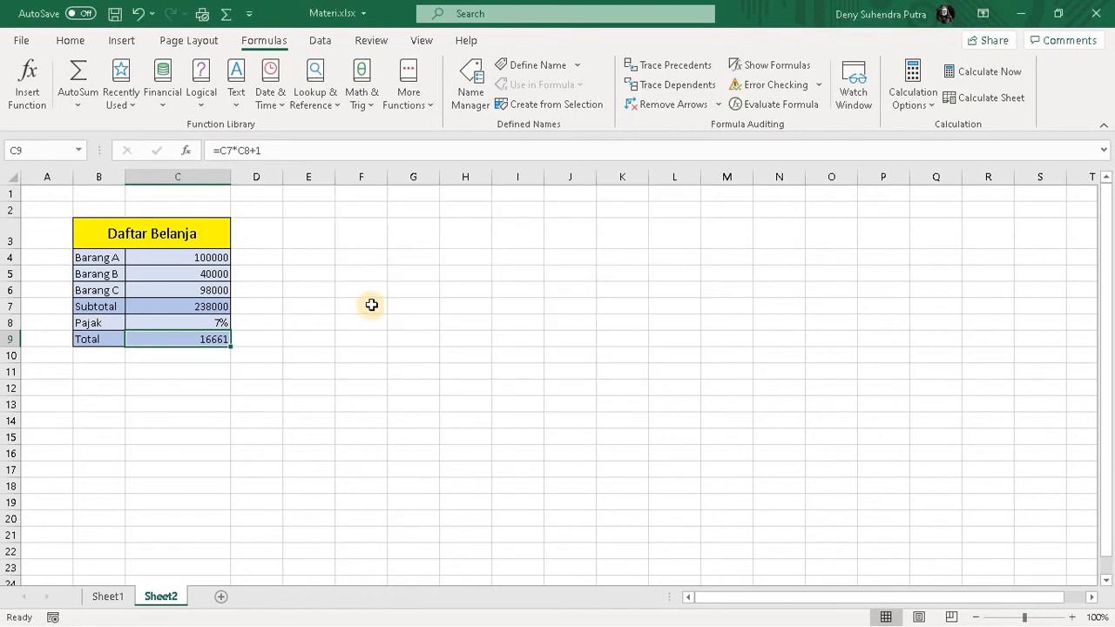
Add parentheses around the addition in the Total formula in C9 so it reads =C7*(C8+1).
click(236, 153)
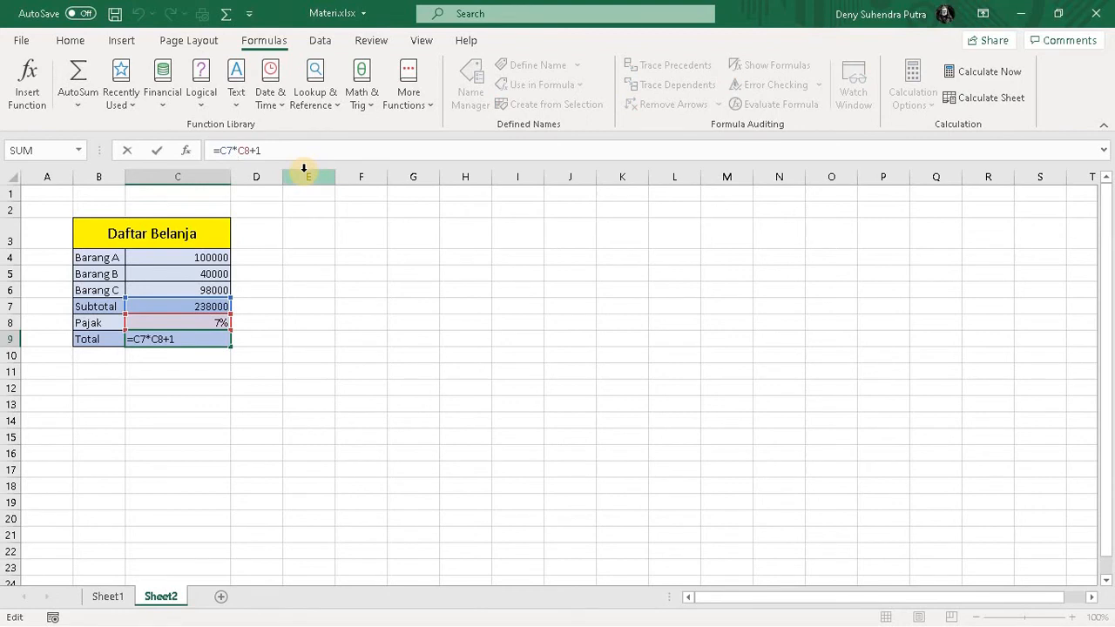
text(()
key(Return)
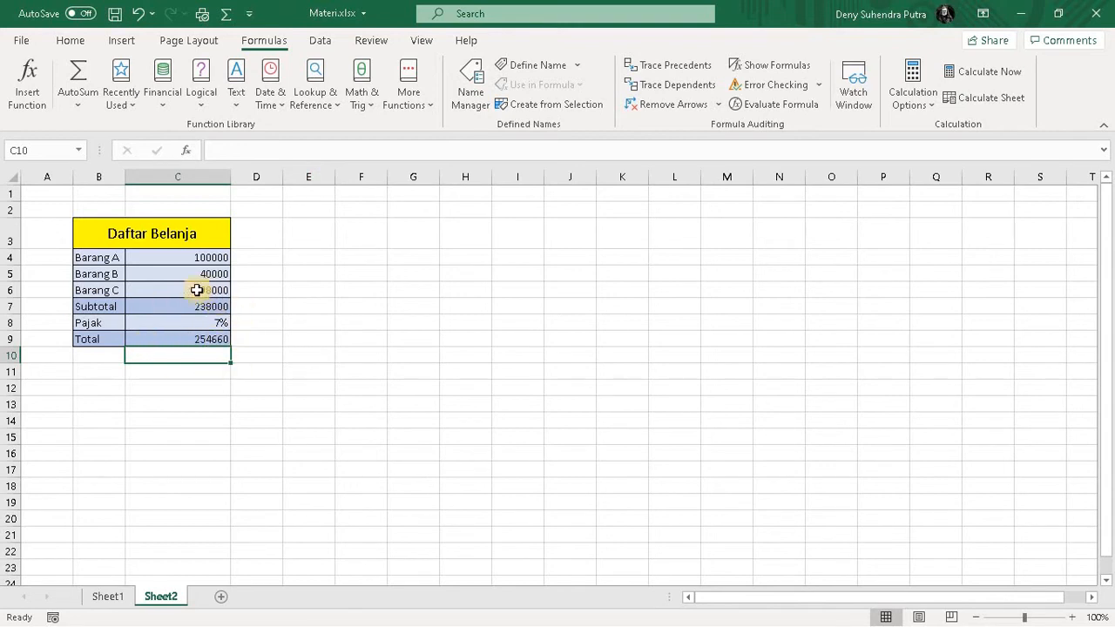
Evaluate the parenthesized Total formula =C7*(C8+1) in C9 step by step to examine its calculation order, and close the evaluation.
click(205, 339)
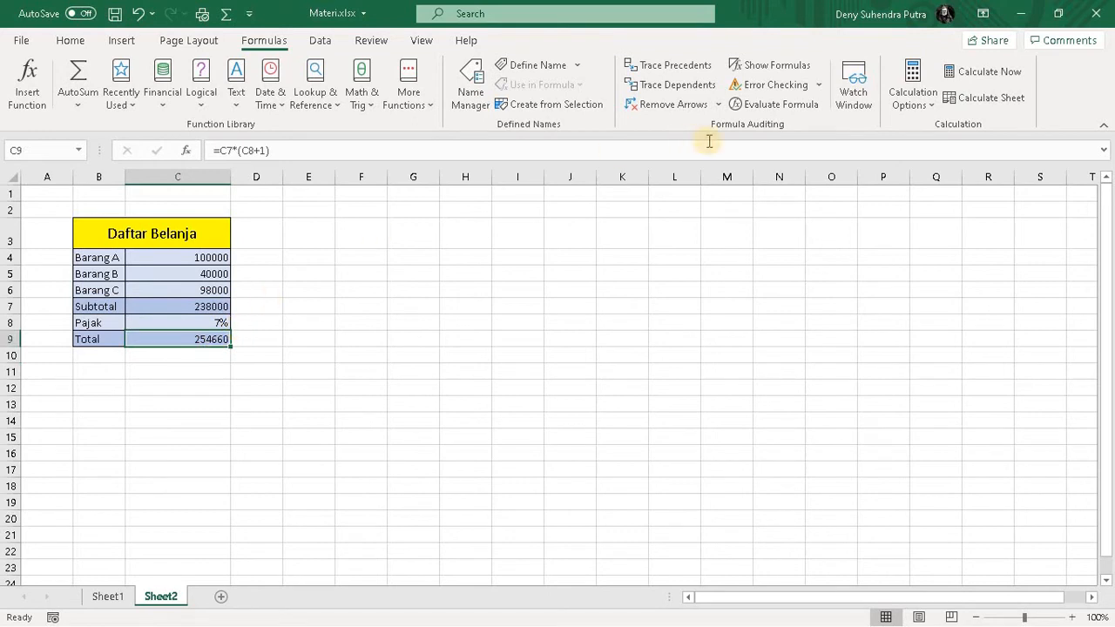
click(777, 106)
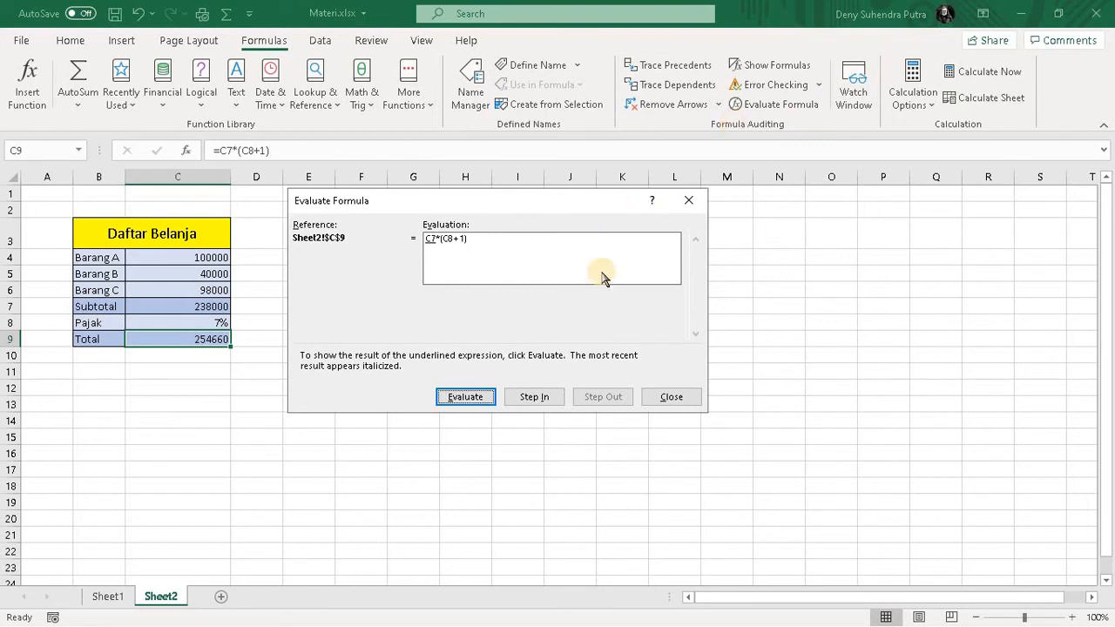
click(484, 400)
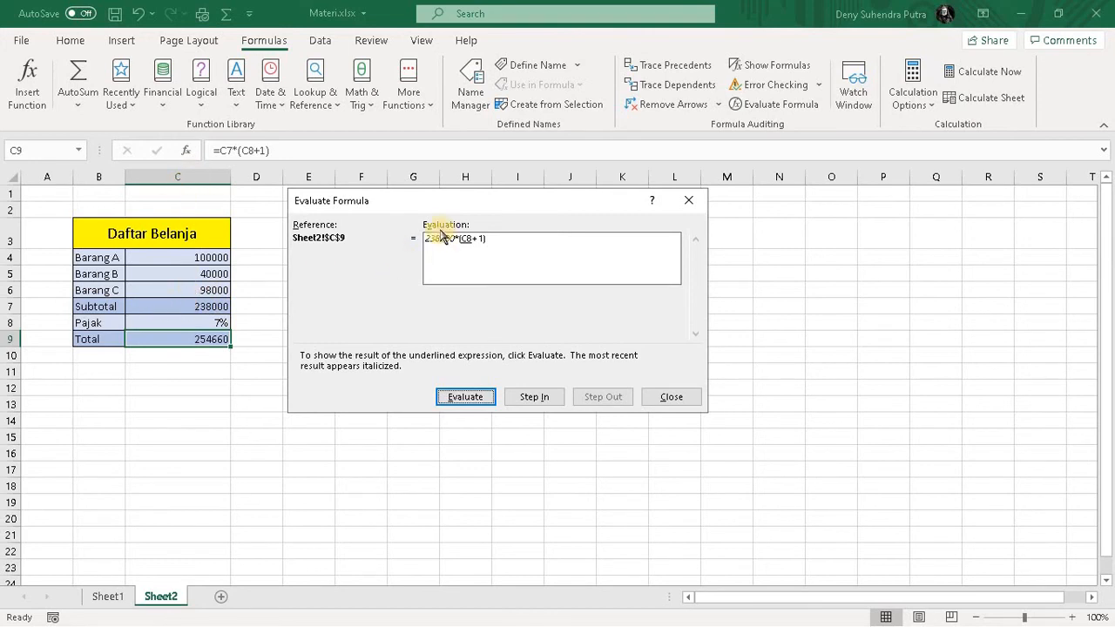
click(457, 397)
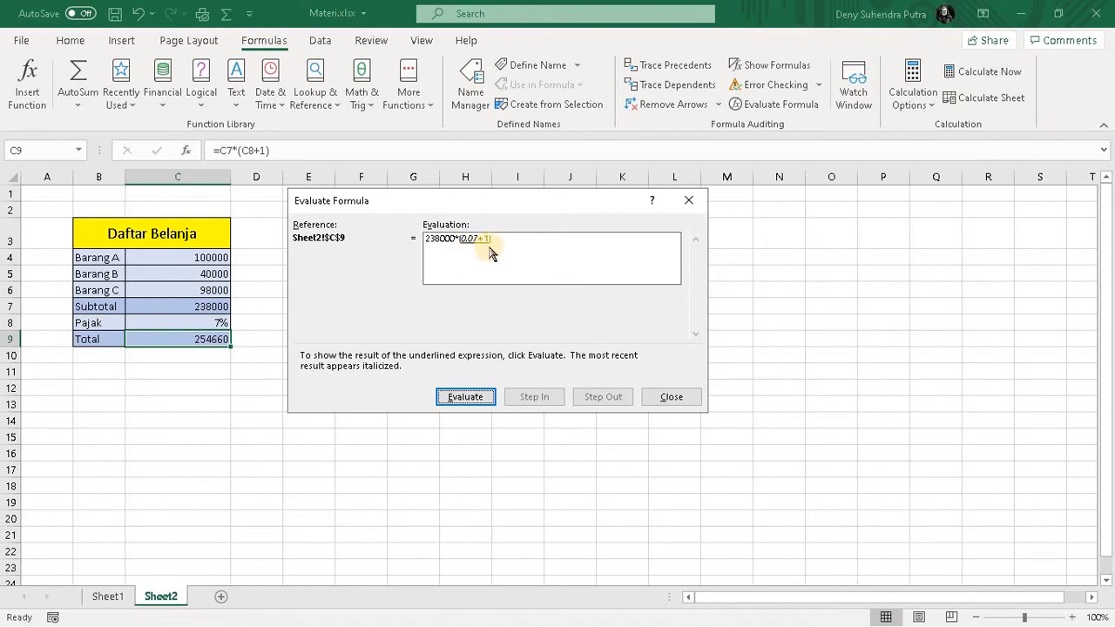
click(462, 394)
click(466, 397)
click(466, 399)
key(Escape)
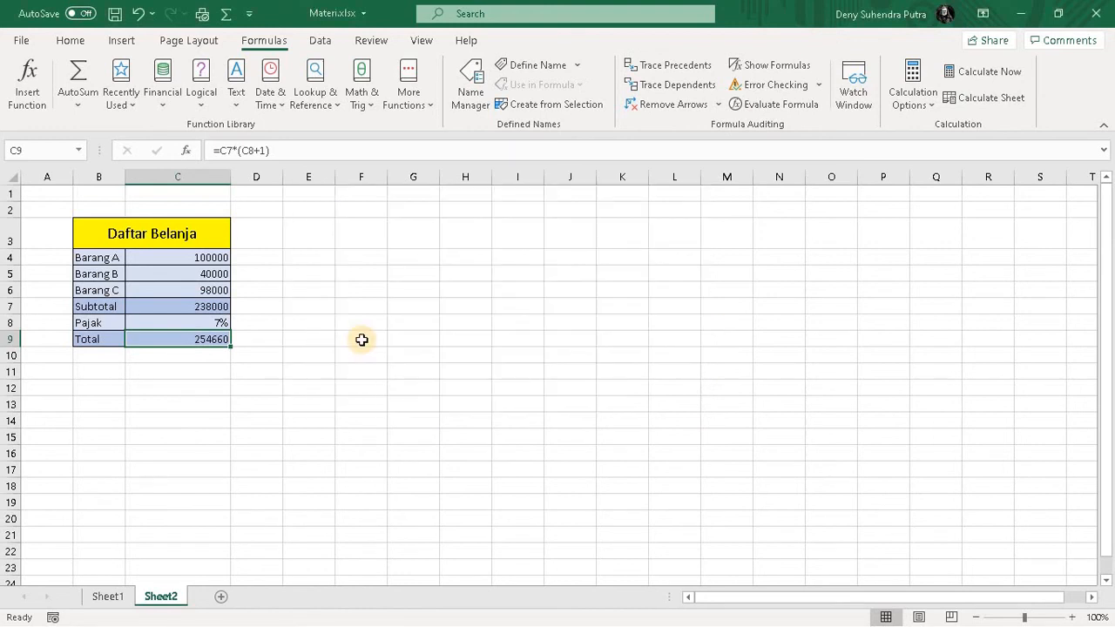